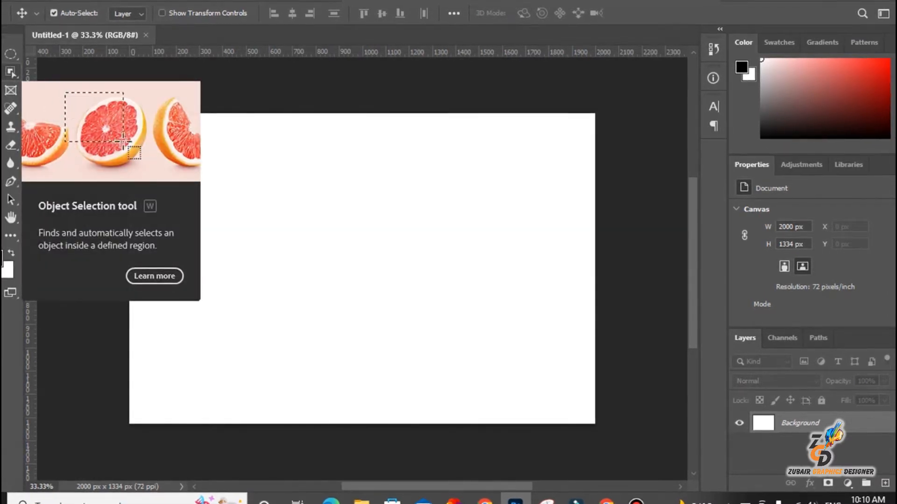
- Paste the copied portrait photo of the man onto the blank 2000 x 1334 px canvas as a new layer
click(11, 73)
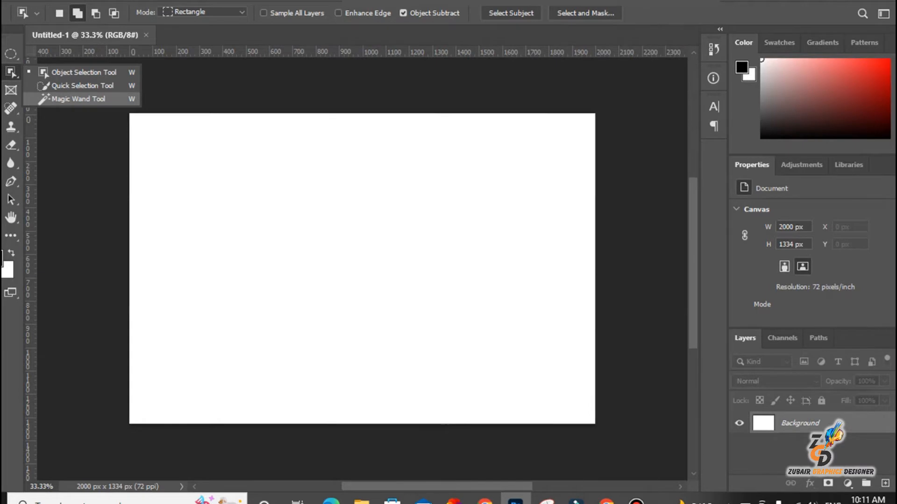
key(ctrl+v)
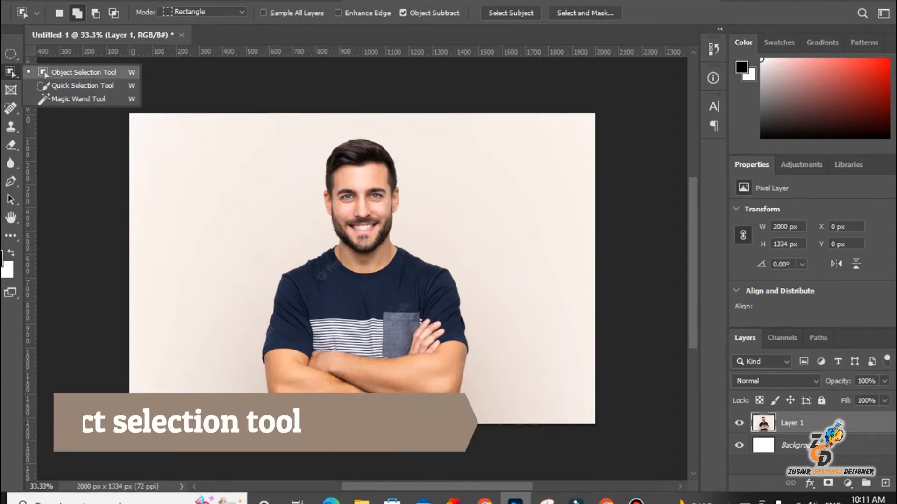
- Select the man with the Object Selection tool, copy him to a new layer and hide the original photo layer
click(107, 73)
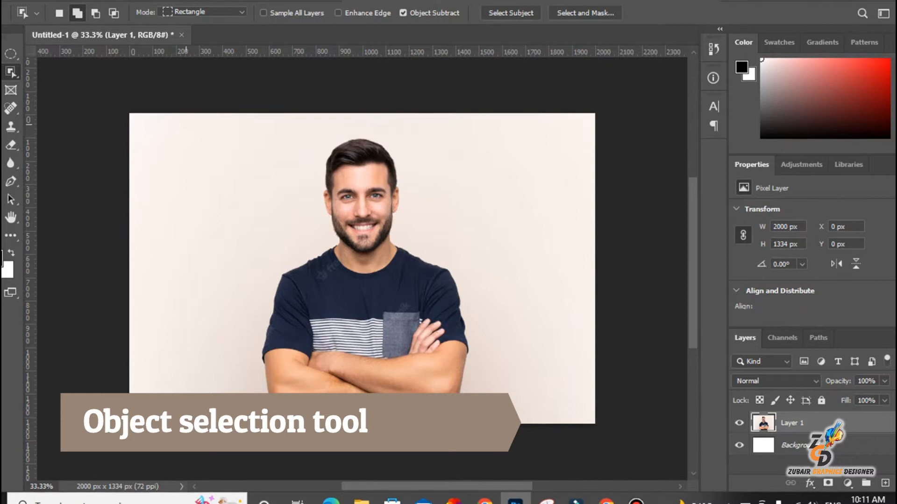
drag(188, 117, 527, 423)
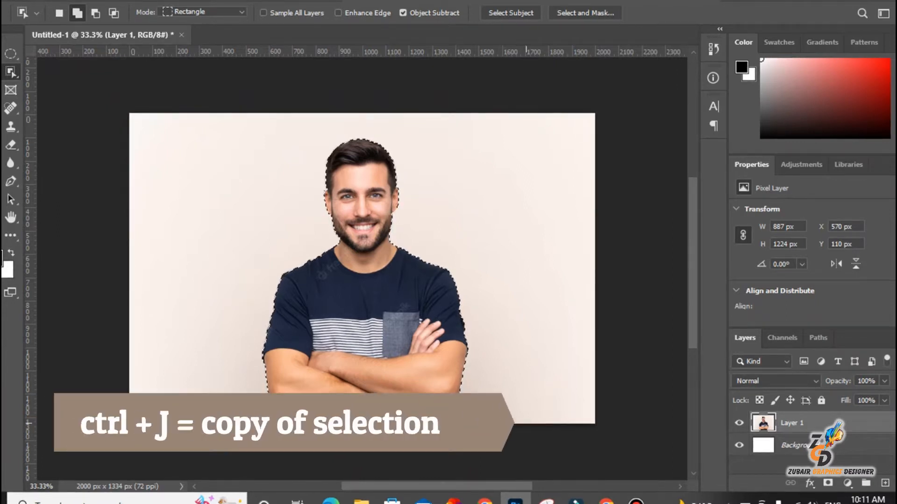
key(ctrl+j)
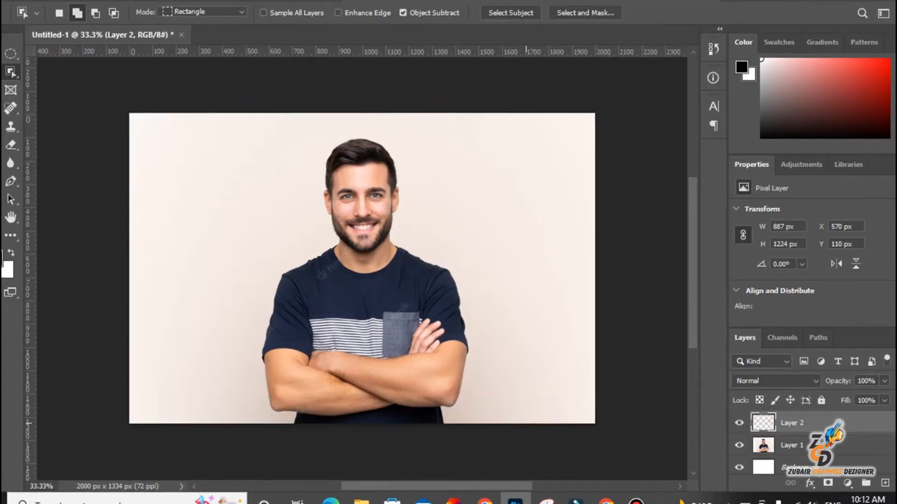
click(739, 445)
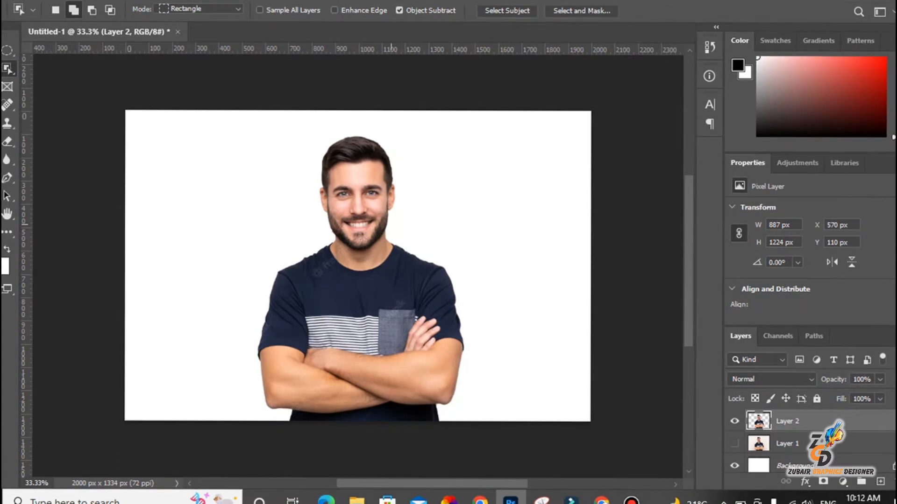
- Examine the cut-out's edges up close around the neck, shirt, crossed arms and elbow
key(ctrl+plus)
key(ctrl+plus)
key(ctrl+plus)
key(ctrl+plus)
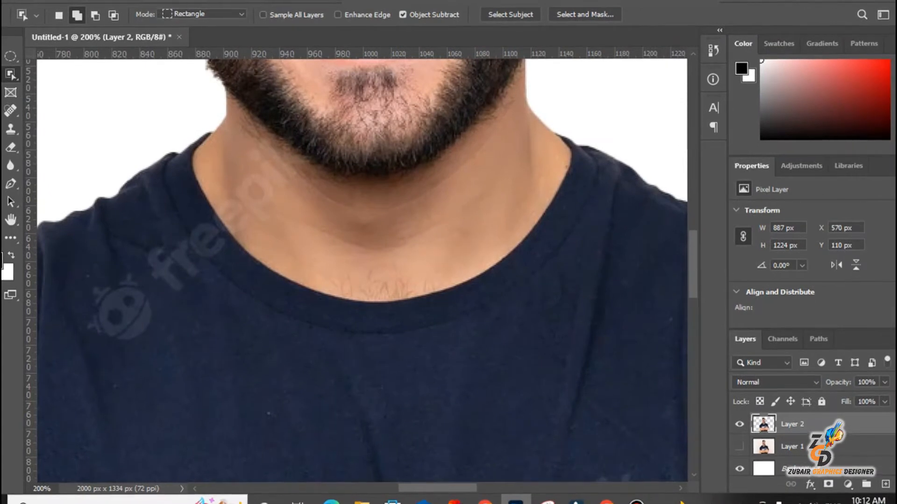
drag(688, 268, 688, 168)
scroll(367, 233, down, 10)
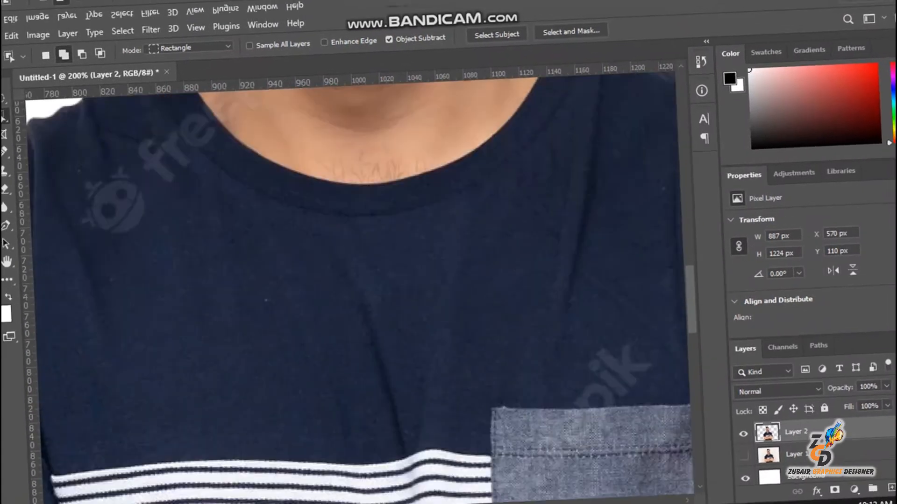
scroll(367, 262, down, 10)
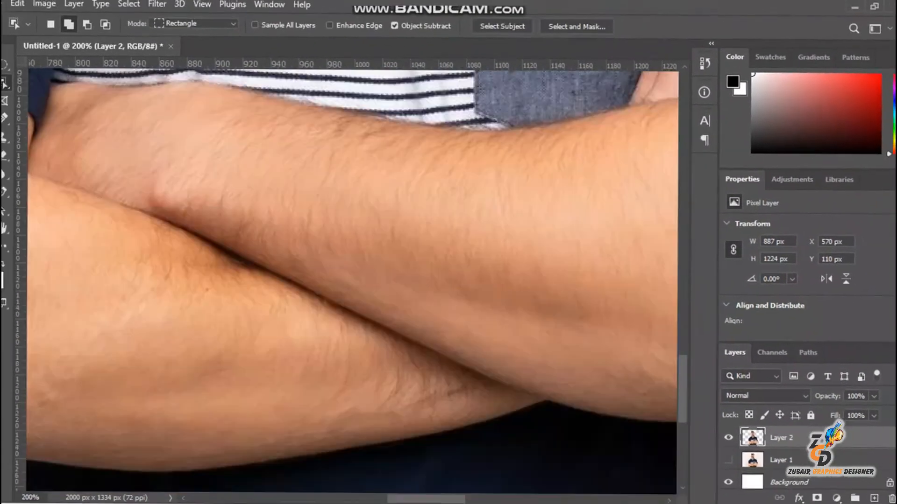
scroll(363, 238, left, 7)
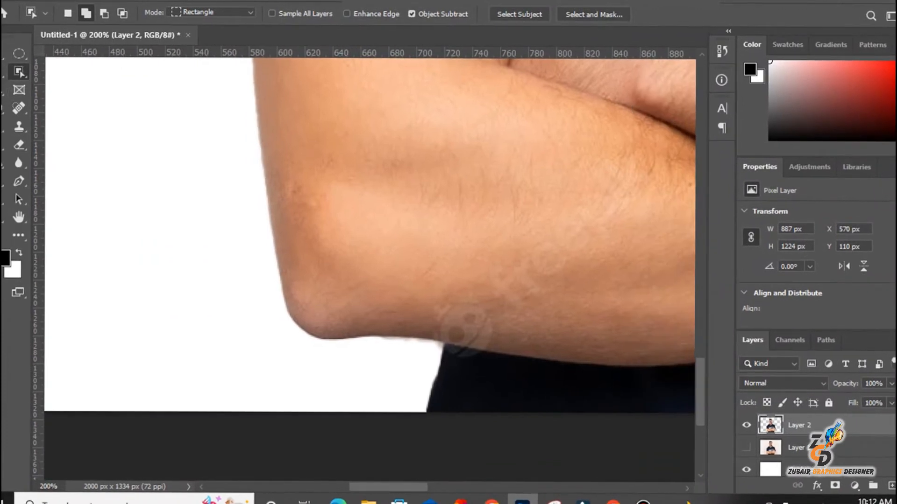
key(ctrl+0)
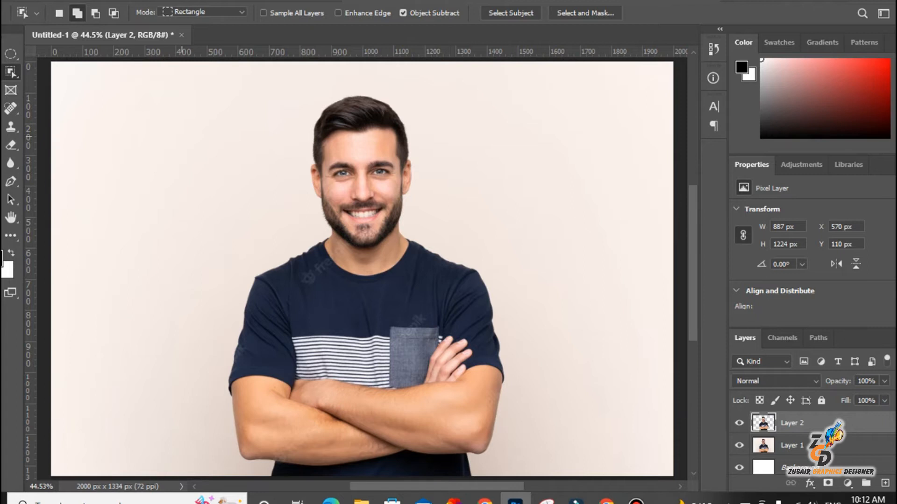
- Delete the cut-out Layer 2 and switch to the Quick Selection tool
key(ctrl+comma)
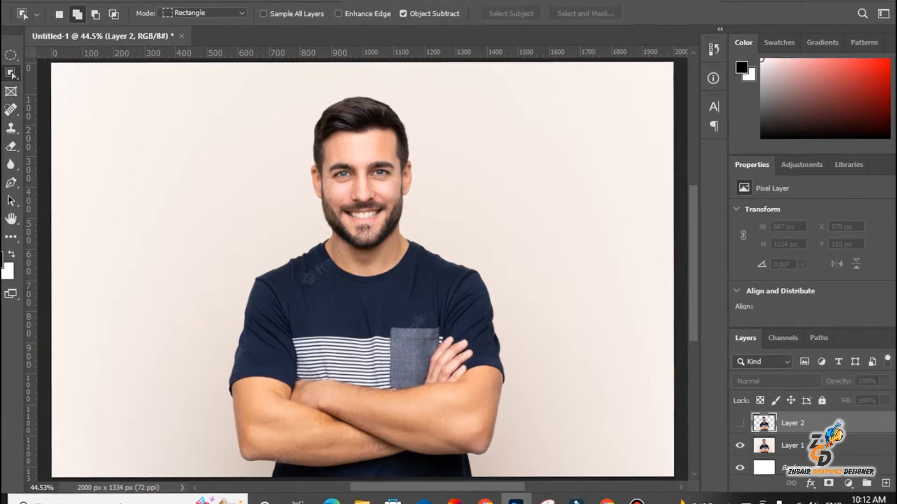
right_click(11, 71)
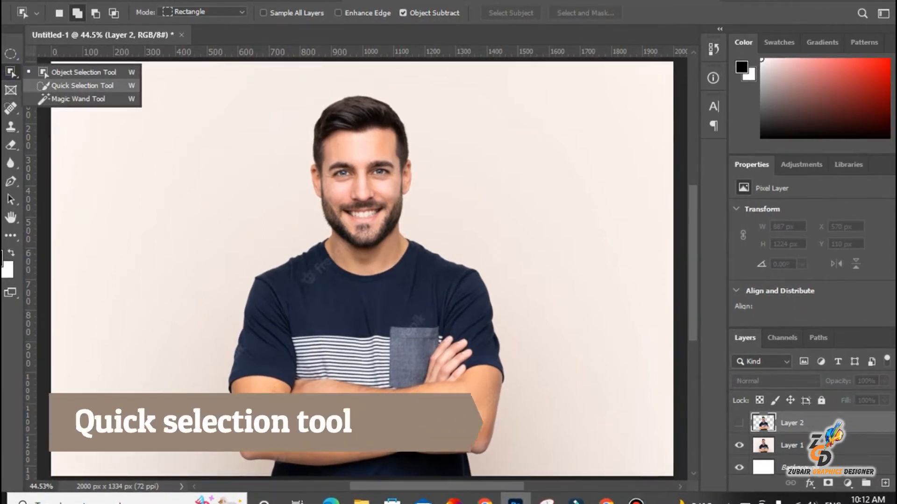
click(75, 86)
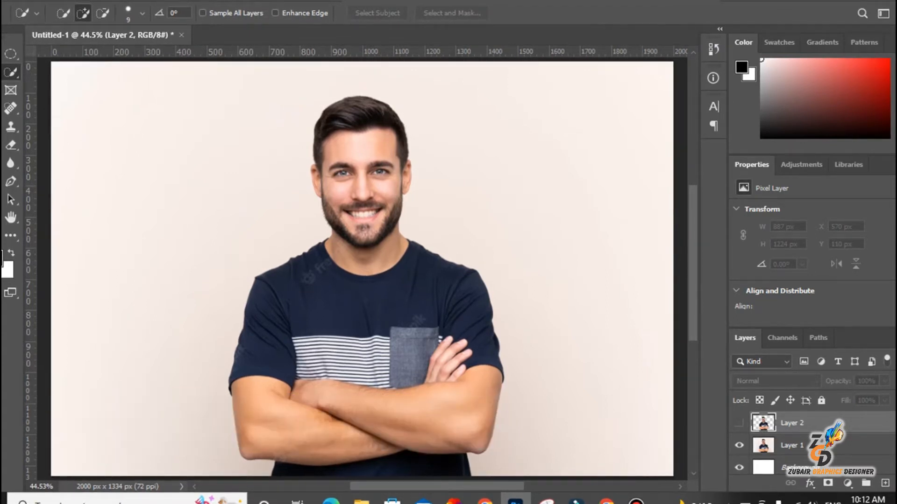
key(Delete)
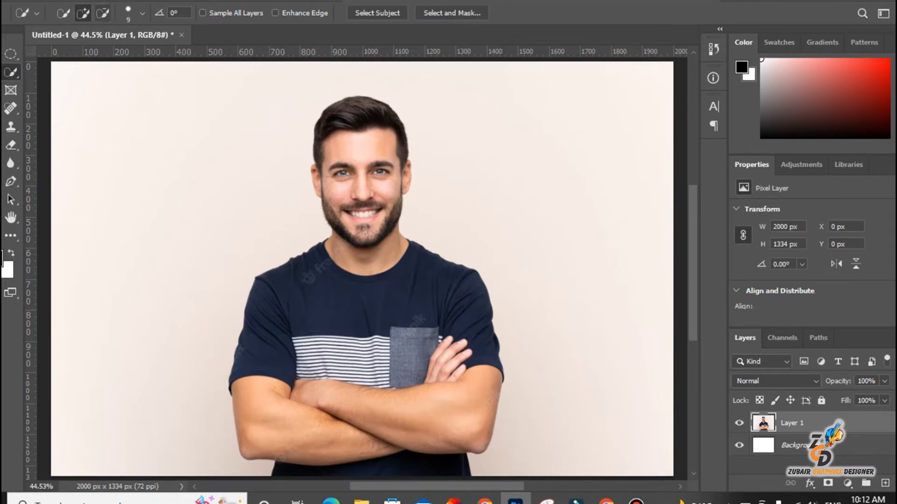
- Select the man's forehead with the Quick Selection tool, and subtract that area from the selection
click(142, 13)
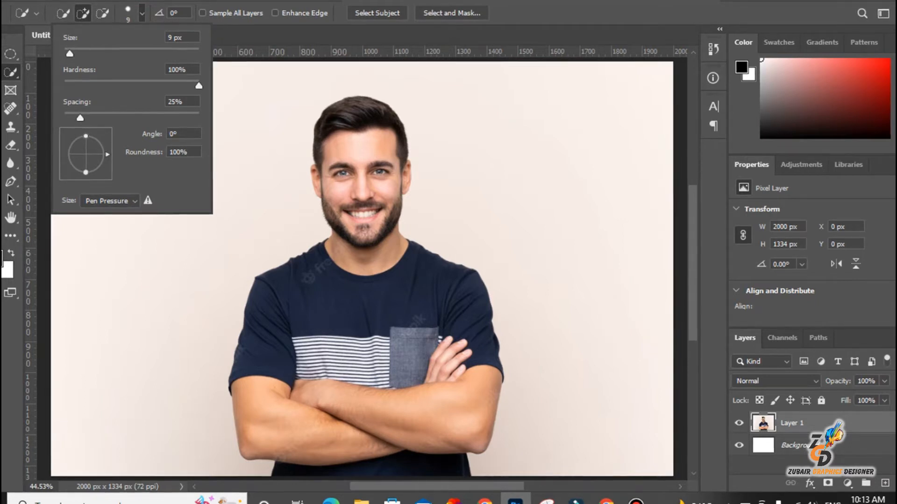
key(Escape)
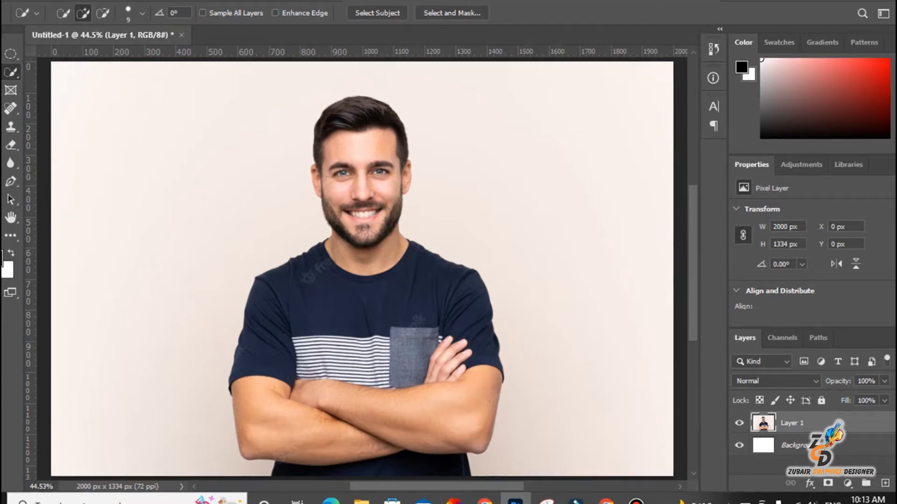
click(363, 146)
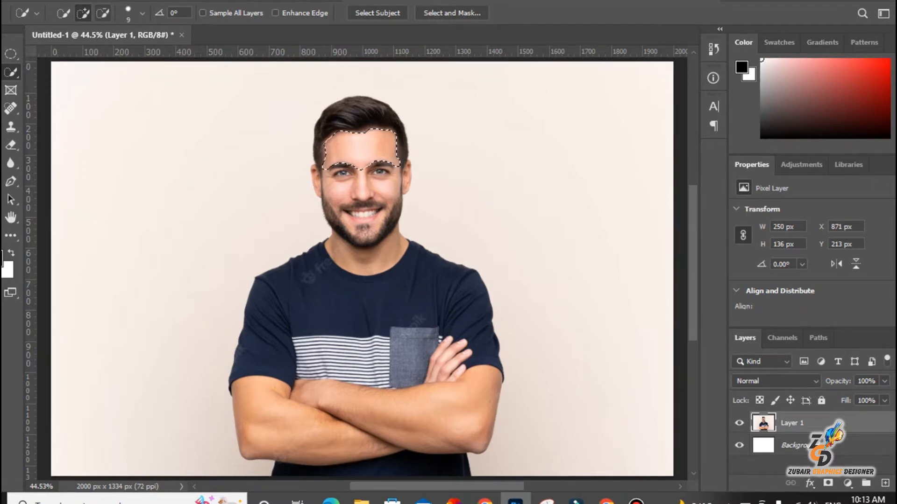
key(alt)
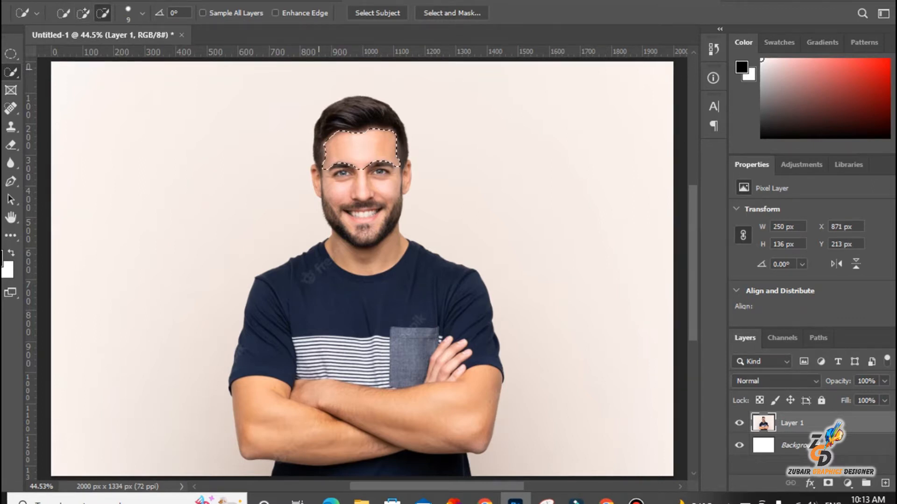
mouse_move(365, 149)
mouse_down()
mouse_move(336, 146)
mouse_move(391, 146)
mouse_up()
click(363, 163)
- Set the Quick Selection brush size to 45 px and choose Pen Pressure as its size control
click(142, 14)
text(45)
key(Return)
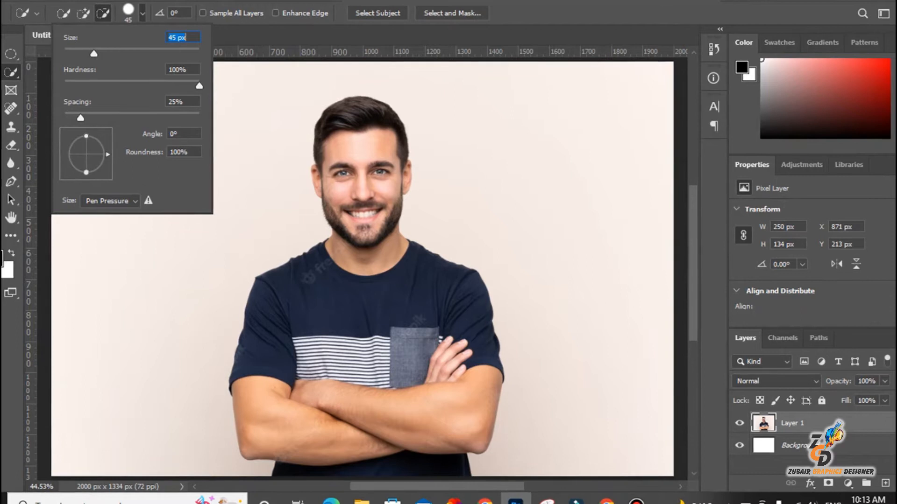
click(110, 201)
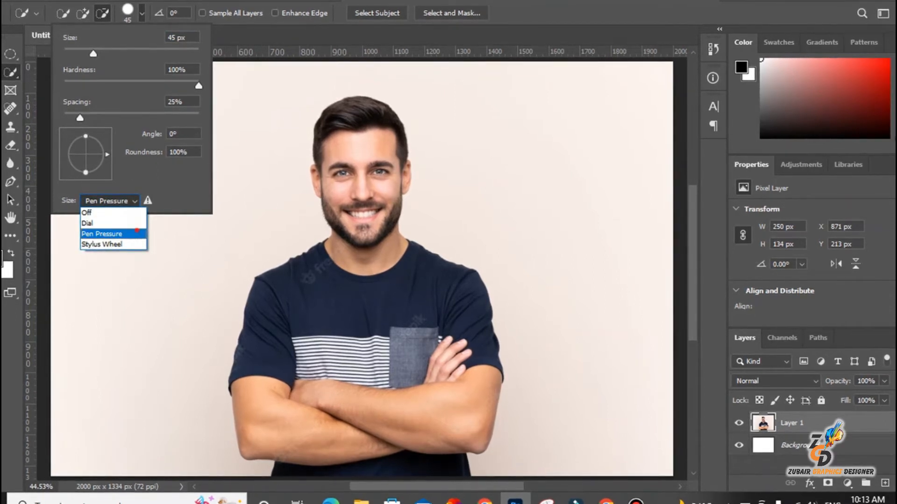
click(112, 233)
click(111, 201)
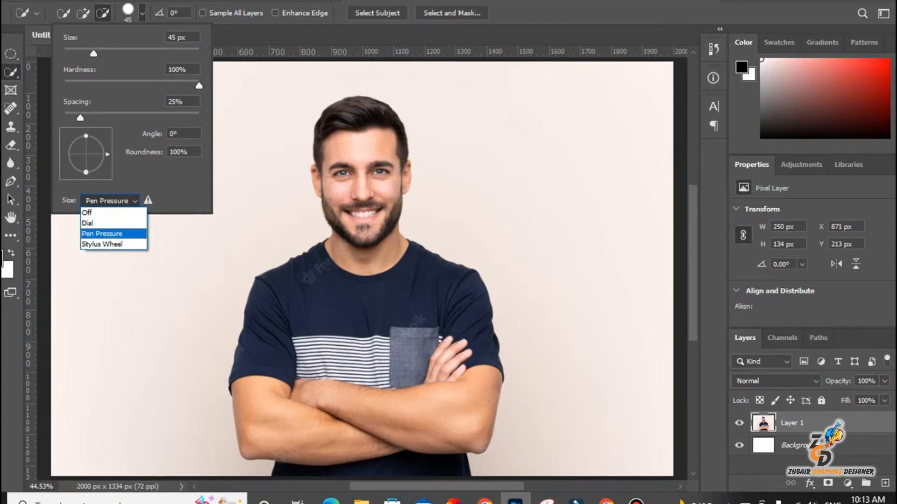
click(133, 235)
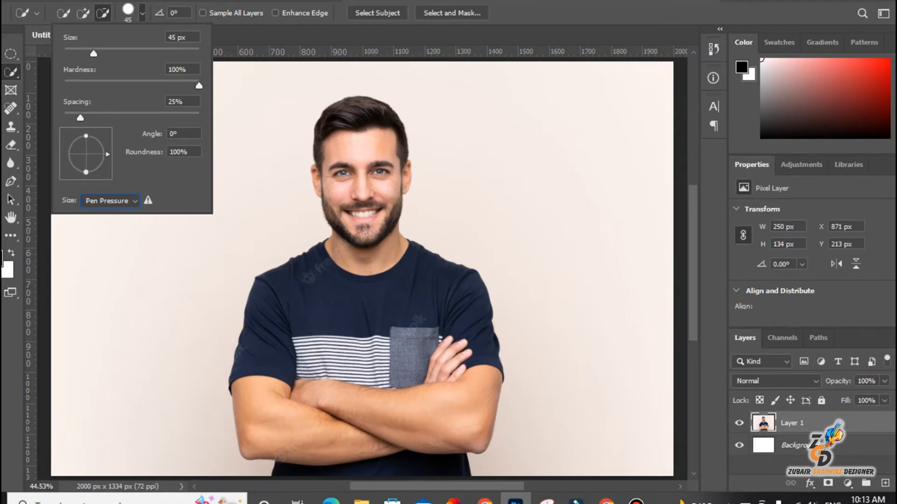
key(Return)
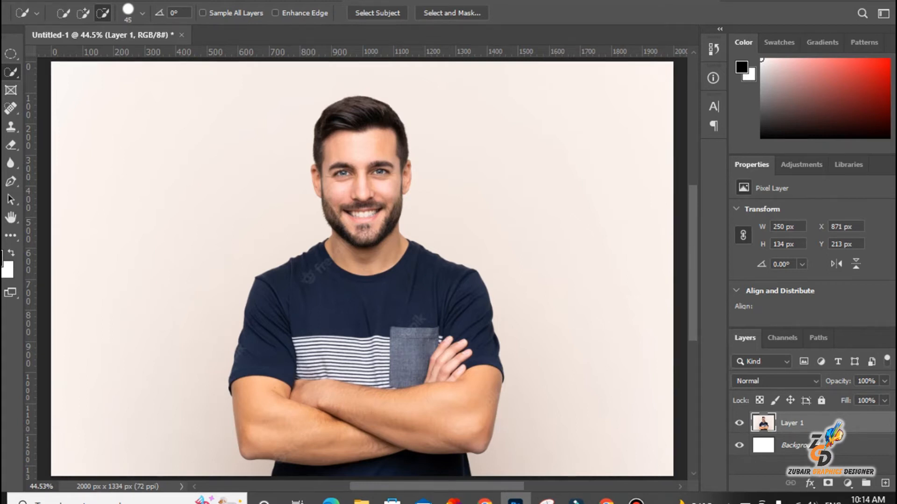
- Select the man's hair, face, neck and the dark upper part of his shirt using Quick Selection in add mode
click(203, 13)
click(82, 13)
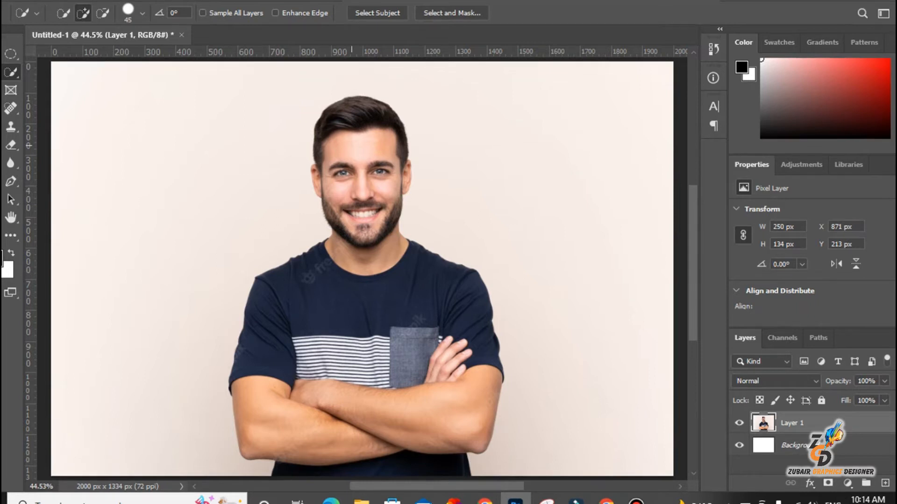
click(354, 140)
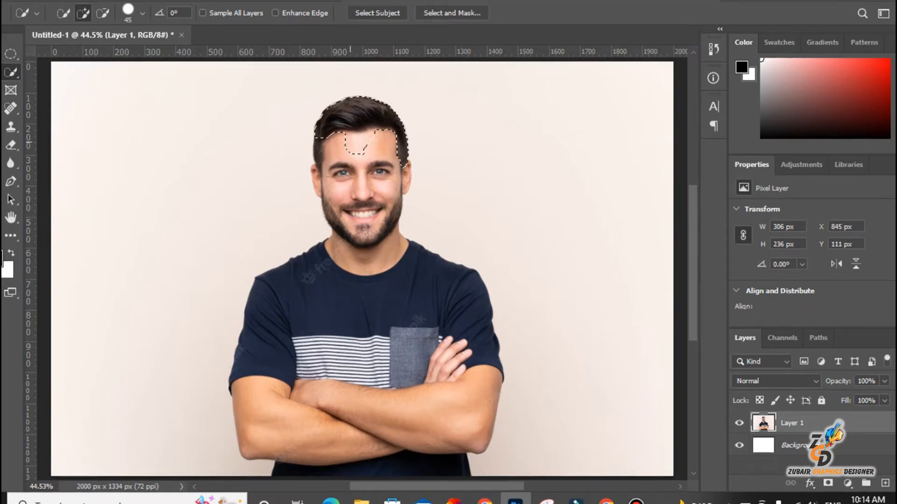
mouse_move(350, 143)
mouse_down()
mouse_move(340, 202)
mouse_move(391, 186)
mouse_move(395, 204)
mouse_move(371, 149)
mouse_move(385, 137)
mouse_up()
click(362, 162)
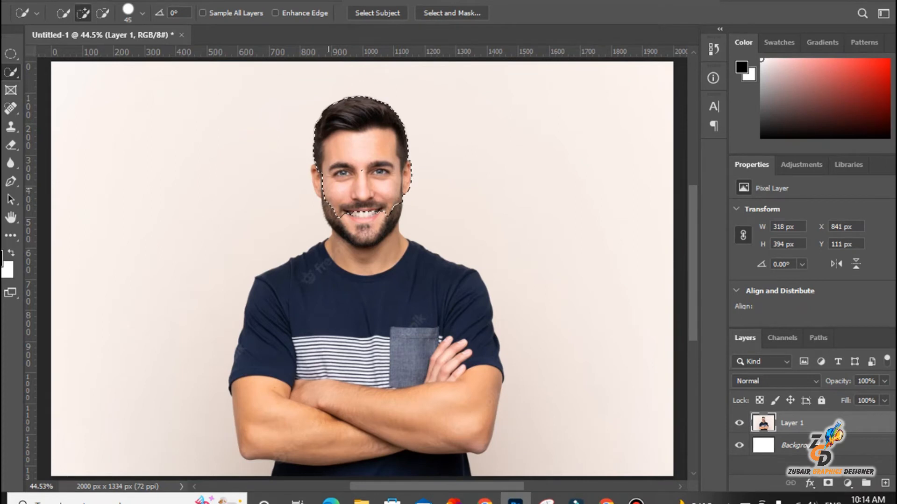
drag(322, 184, 339, 218)
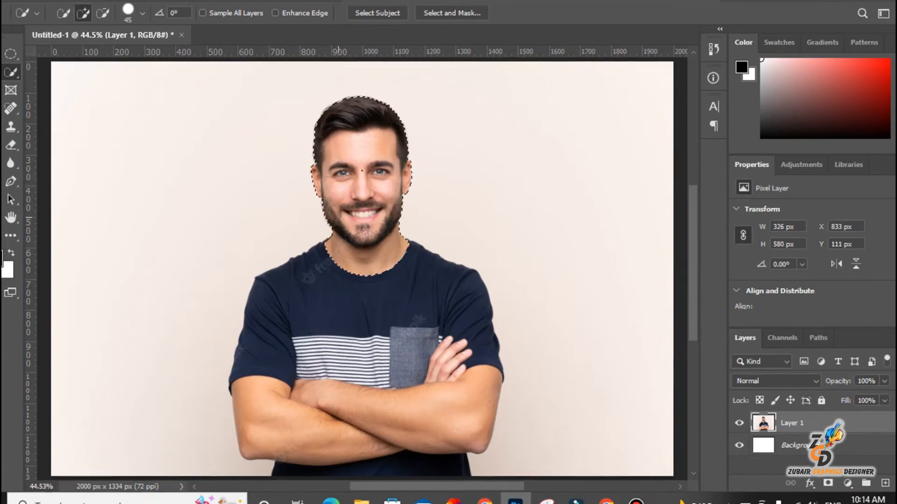
mouse_move(372, 276)
mouse_down()
mouse_move(379, 293)
mouse_move(406, 301)
mouse_up()
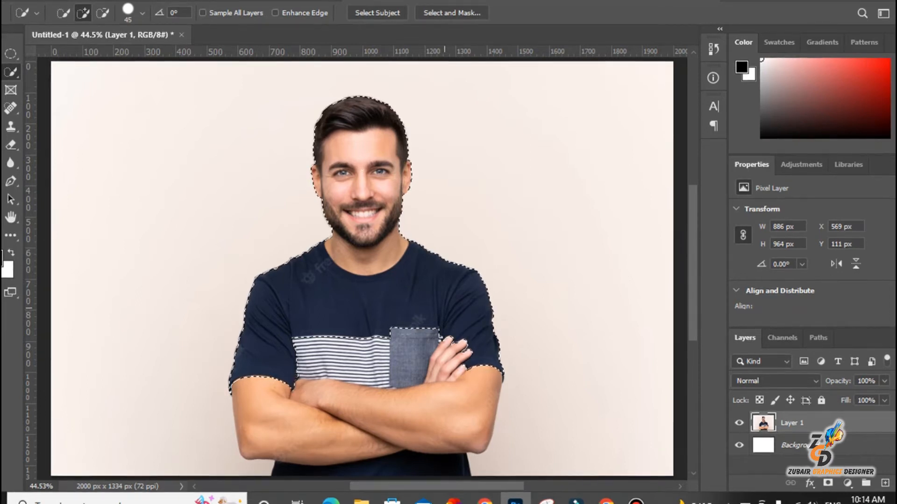
- Copy the selected head and upper shirt to a new layer and hide the original photo layer
key(ctrl+j)
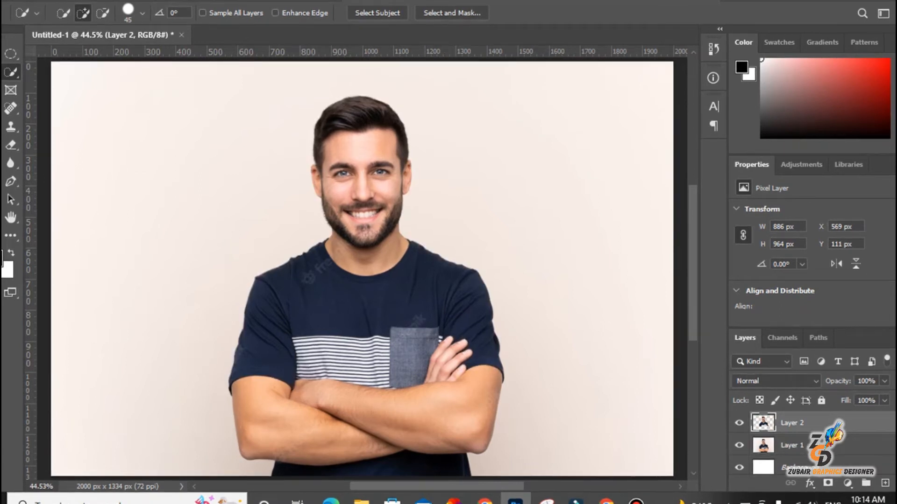
click(739, 445)
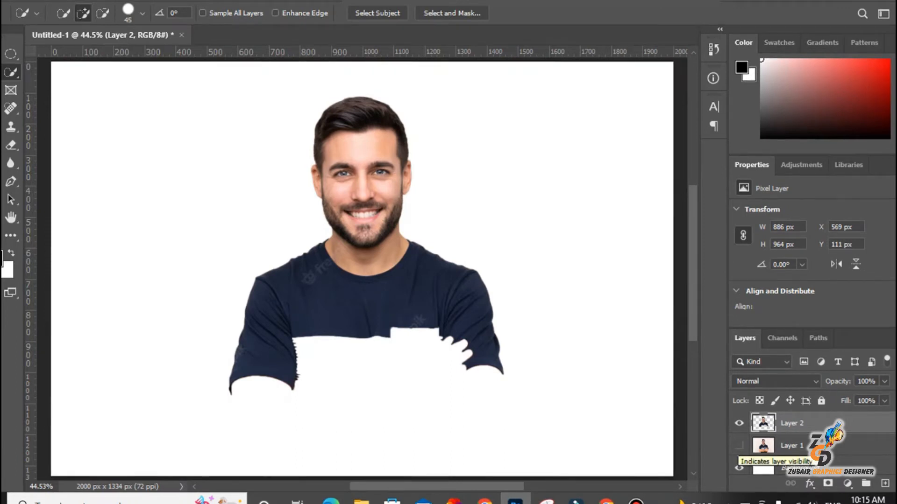
click(739, 445)
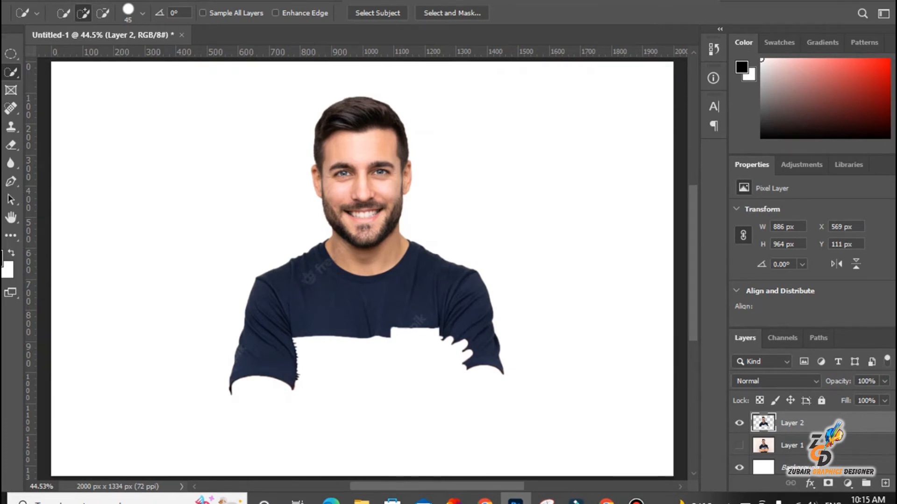
- Delete the partial cut-out layer and make the original photo on Layer 1 visible again
key(Delete)
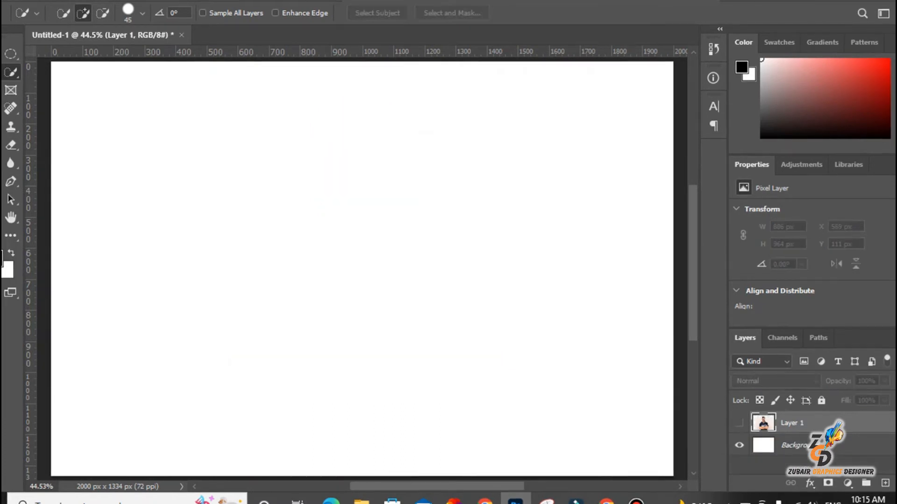
key(ctrl+comma)
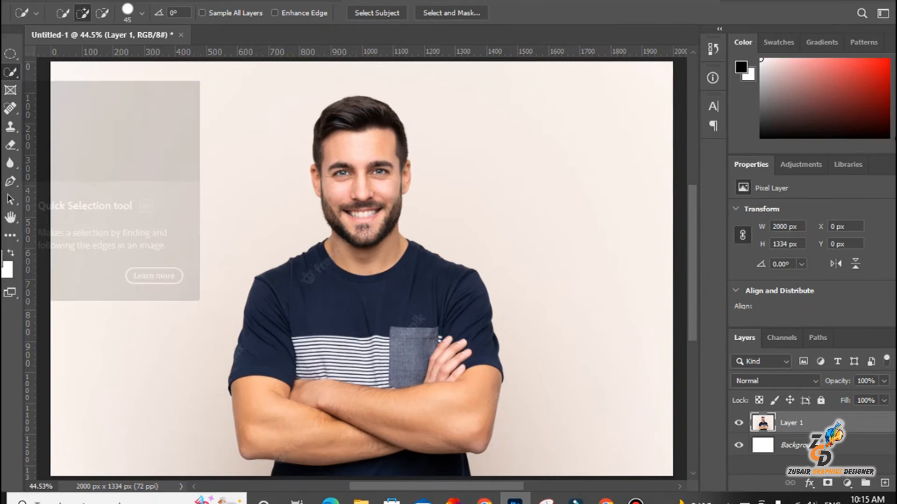
- Try to select the man's hair, face and shirt by color using the Magic Wand tool in add mode
right_click(12, 73)
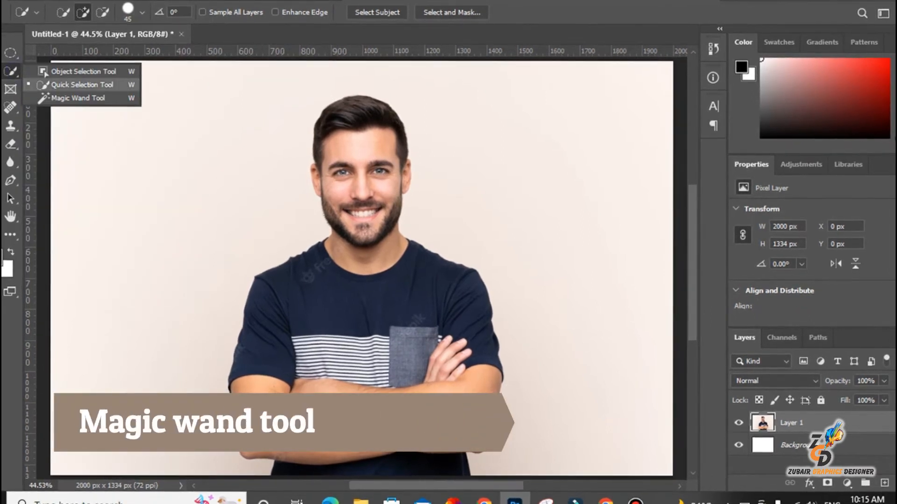
click(70, 97)
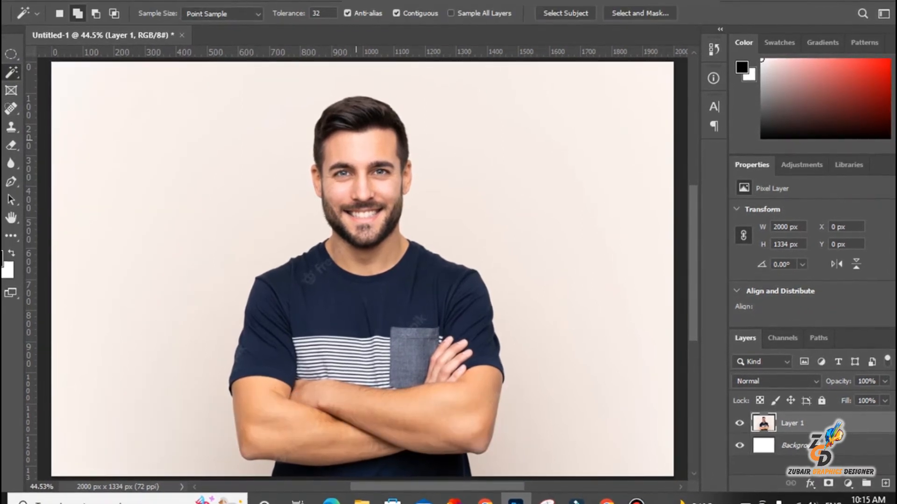
click(357, 140)
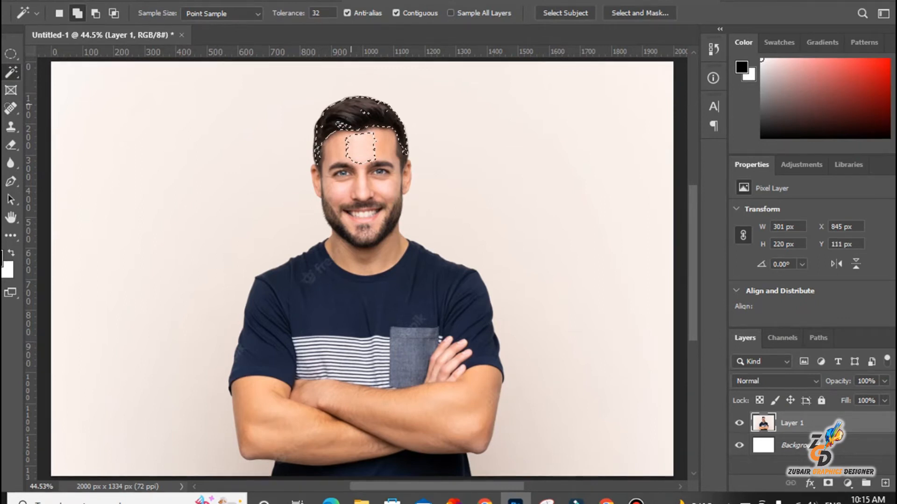
click(344, 158)
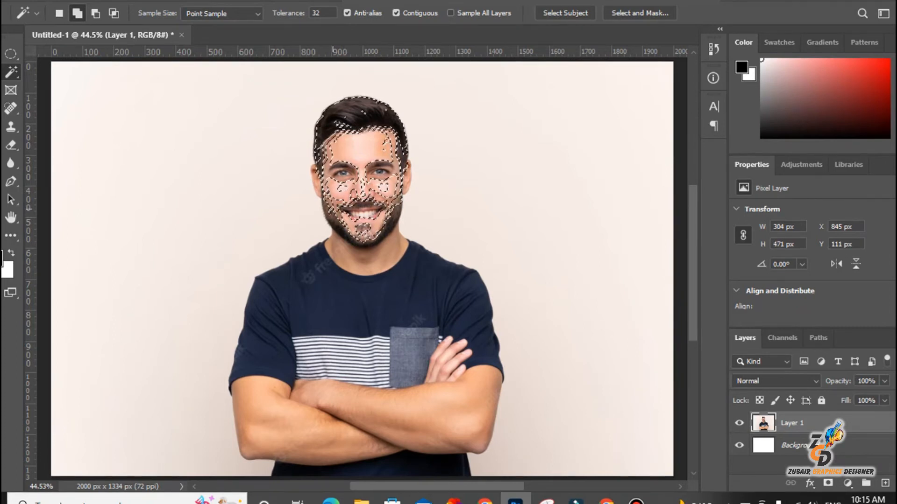
click(397, 295)
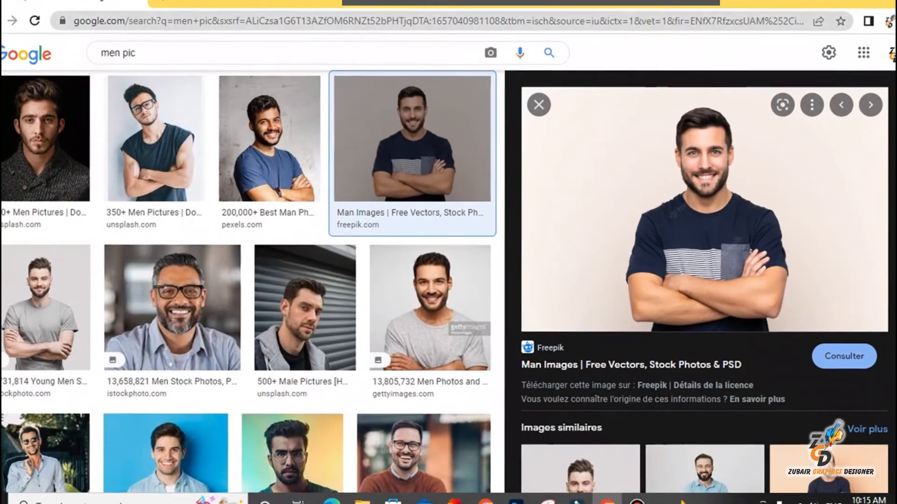
- In a new Chrome tab, search Google for "logo watermark" and show the image results
key(ctrl+t)
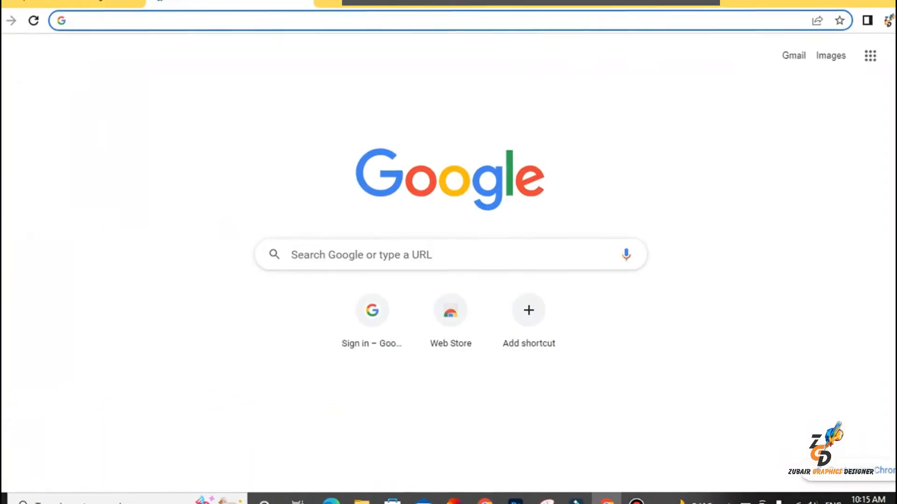
text(lo)
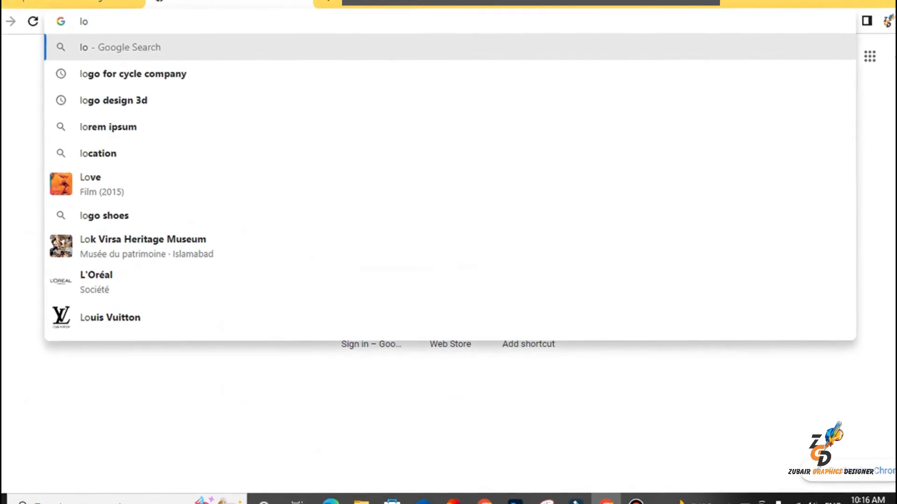
text(h)
key(BackSpace)
text(g)
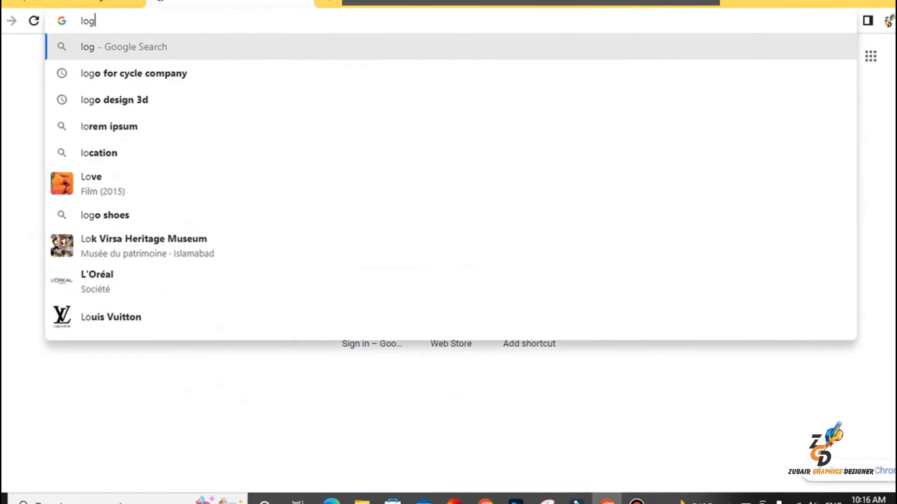
text(o)
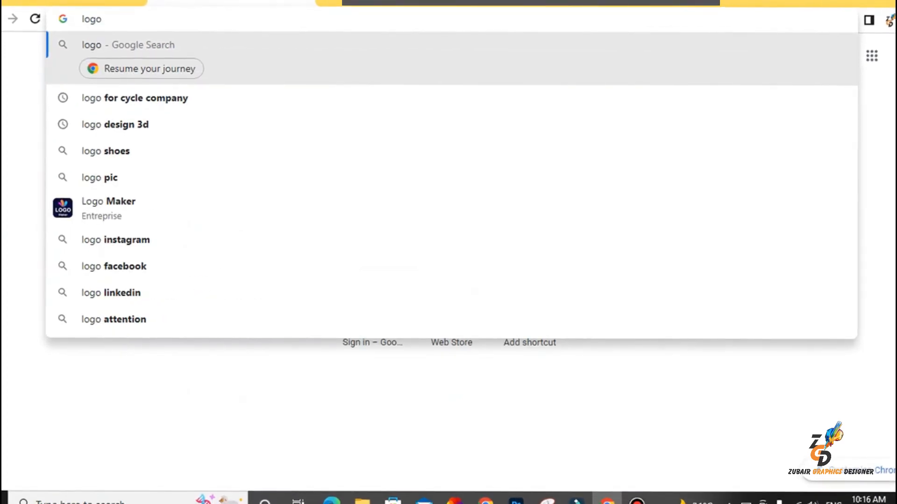
text( watermark)
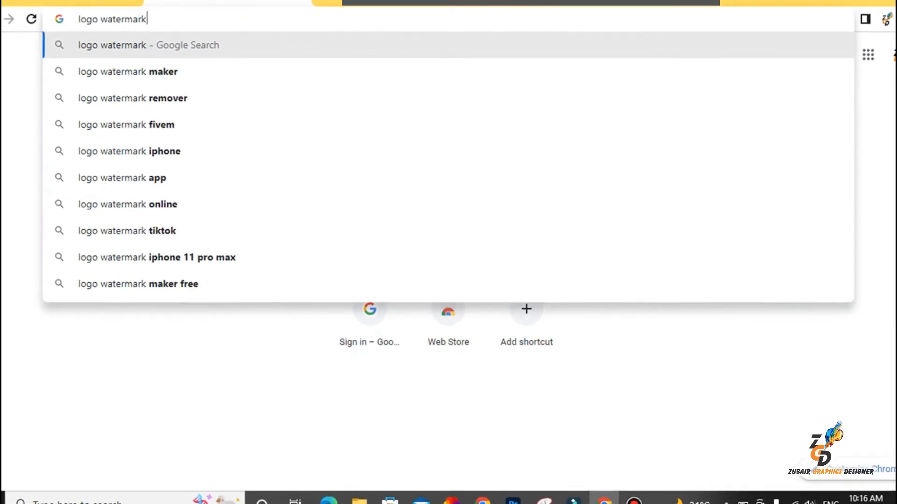
key(Return)
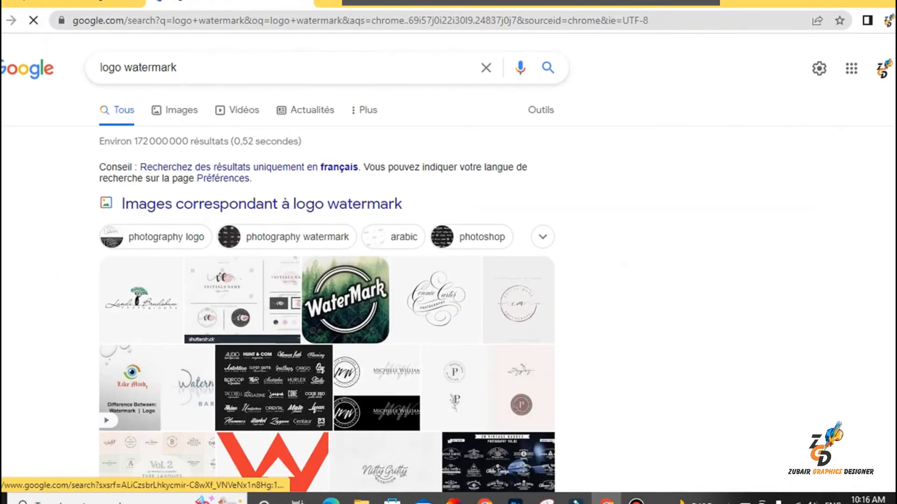
click(174, 110)
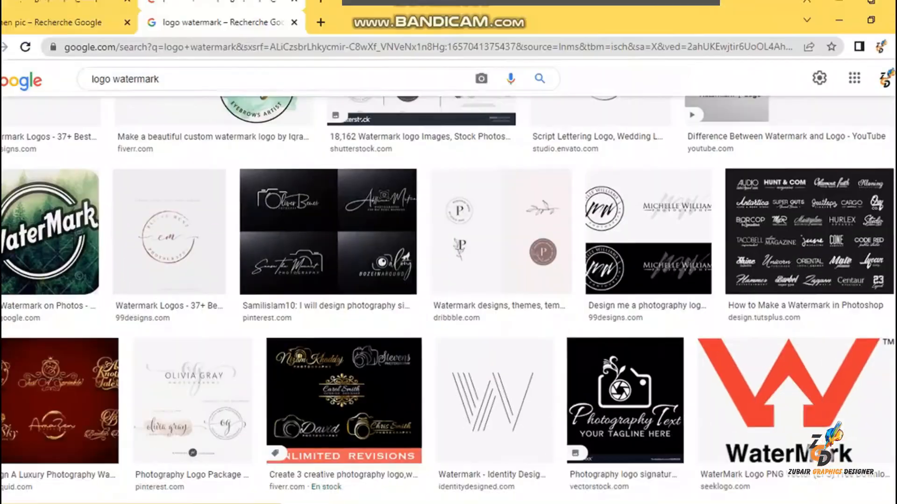
- Find the red W WaterMark logo from SeekLogo in the results and copy its image
scroll(448, 299, down, 2)
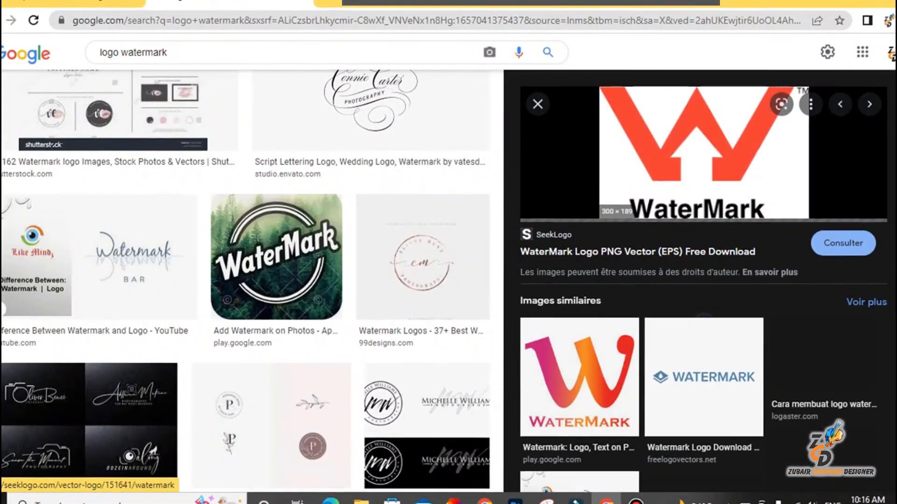
right_click(742, 161)
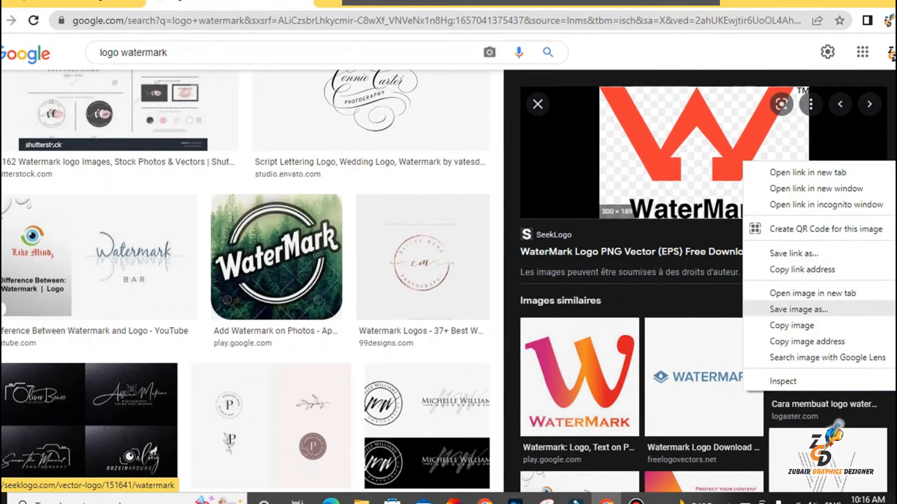
click(794, 325)
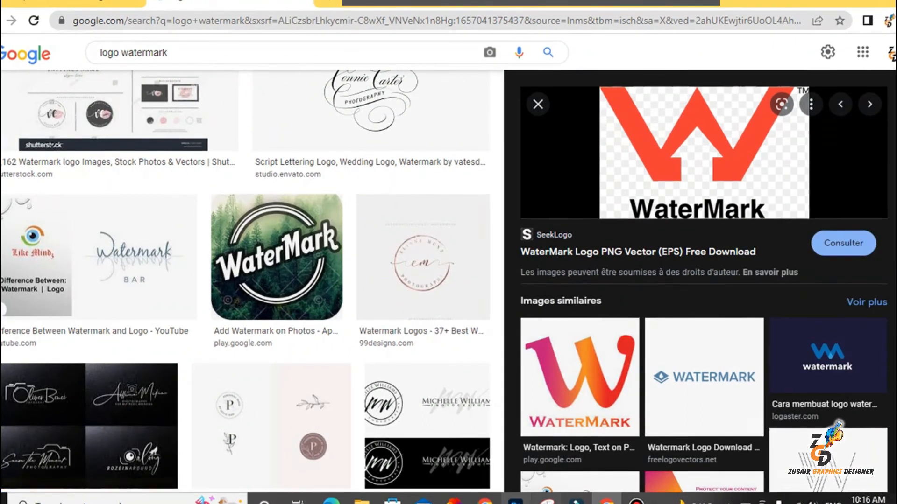
- Switch to Photoshop, paste the copied logo onto the portrait as a new layer and clear any selection
click(515, 500)
key(ctrl+v)
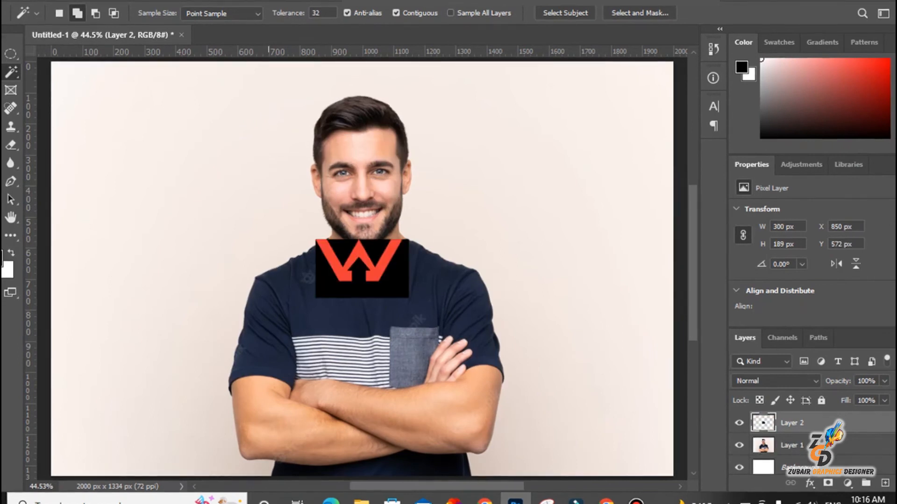
click(367, 273)
key(ctrl+d)
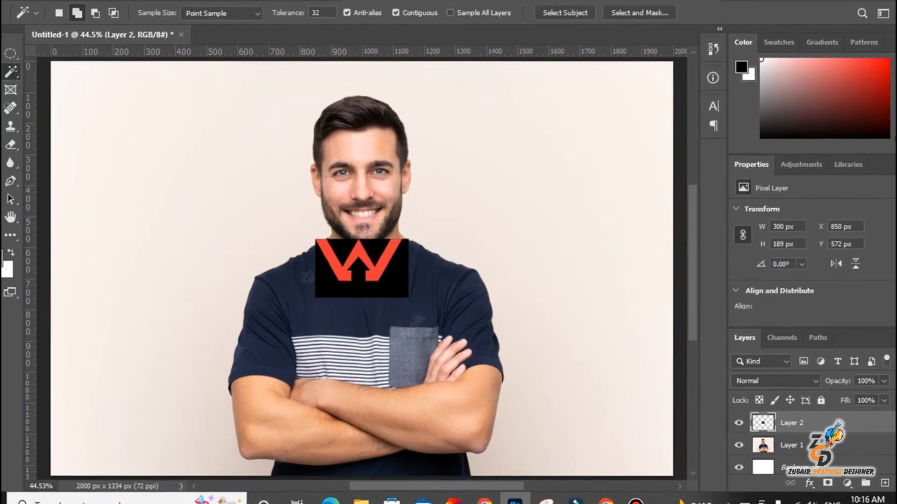
- Move the pasted logo beside the man's chin and enlarge it to about 890 by 561 px
key(v)
drag(362, 269, 292, 219)
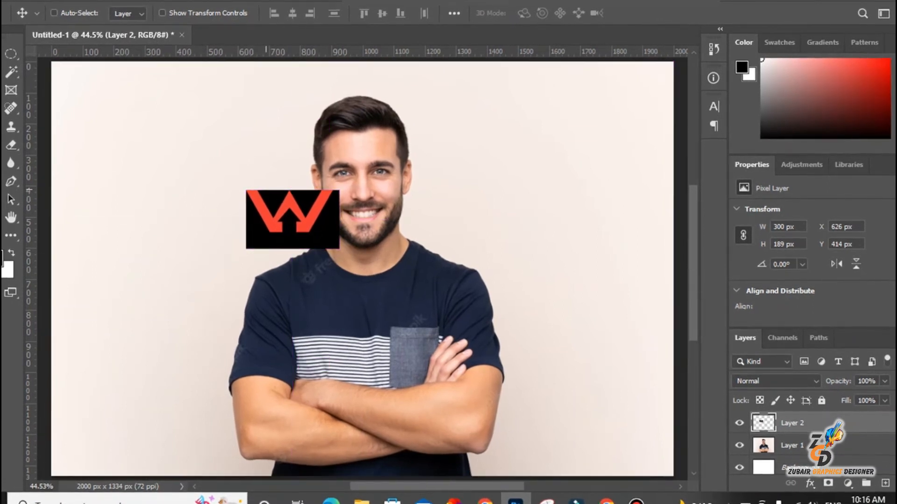
key(ctrl+t)
drag(338, 248, 522, 364)
key(Return)
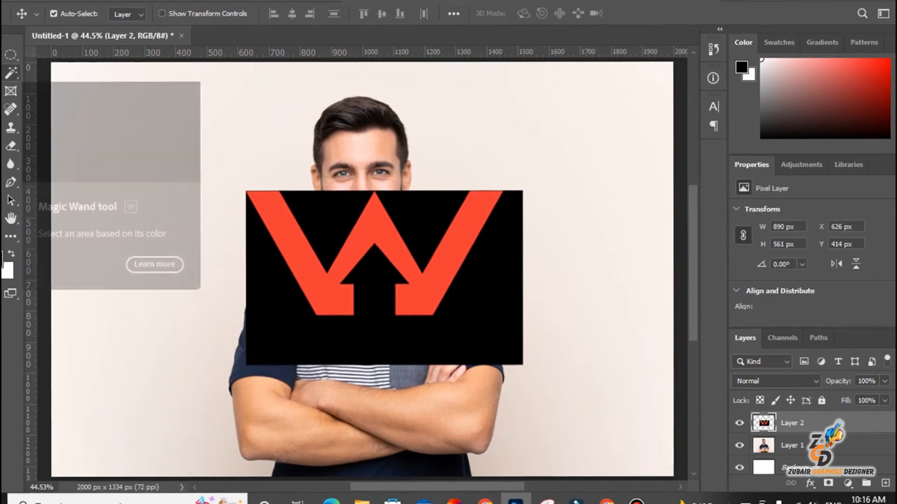
- Select the red W with the Magic Wand, copy it to a new layer and hide the black-background logo on Layer 2
click(11, 74)
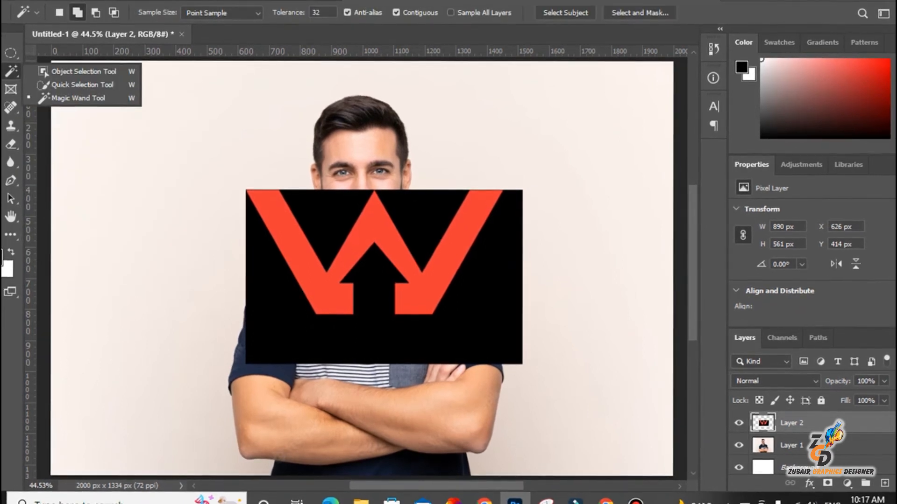
click(289, 218)
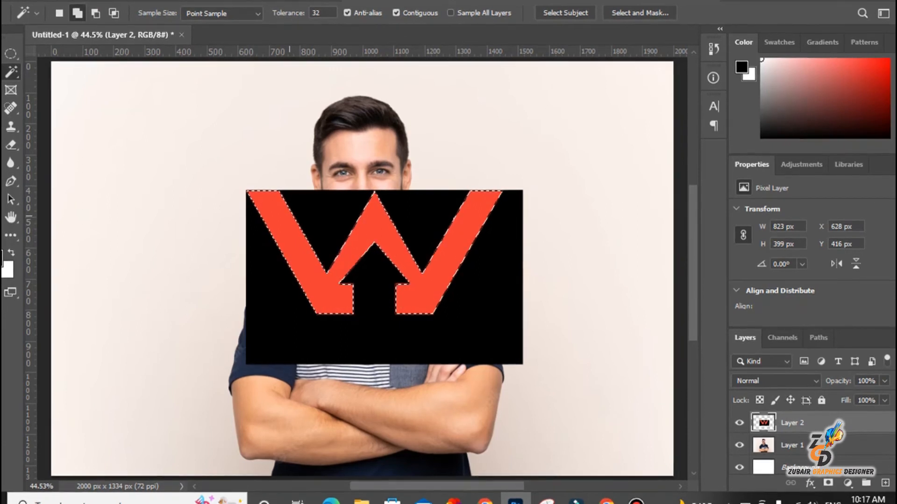
key(ctrl+j)
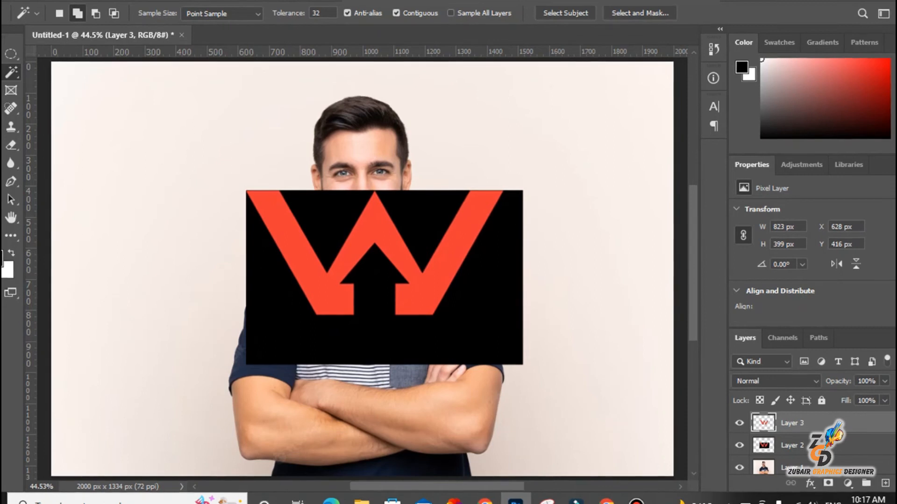
click(739, 445)
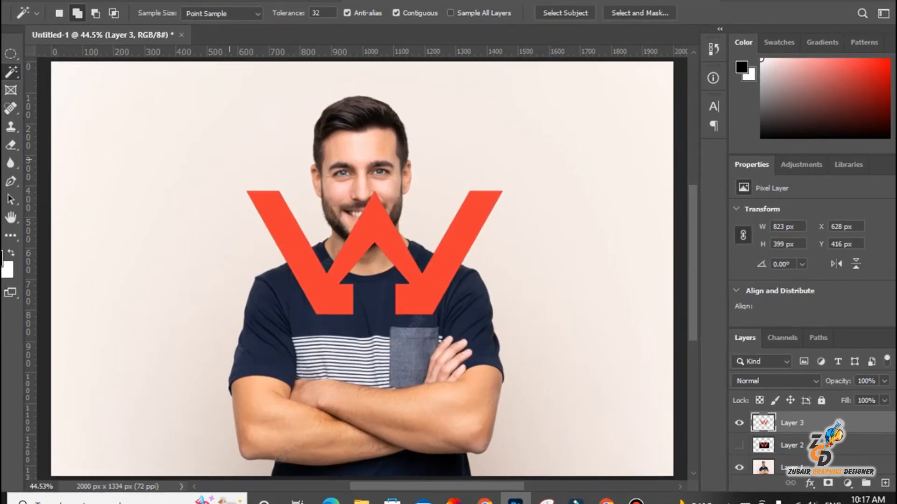
- Move the cut-out red W down over the man's chest, to about X 607 px, Y 686 px
key(v)
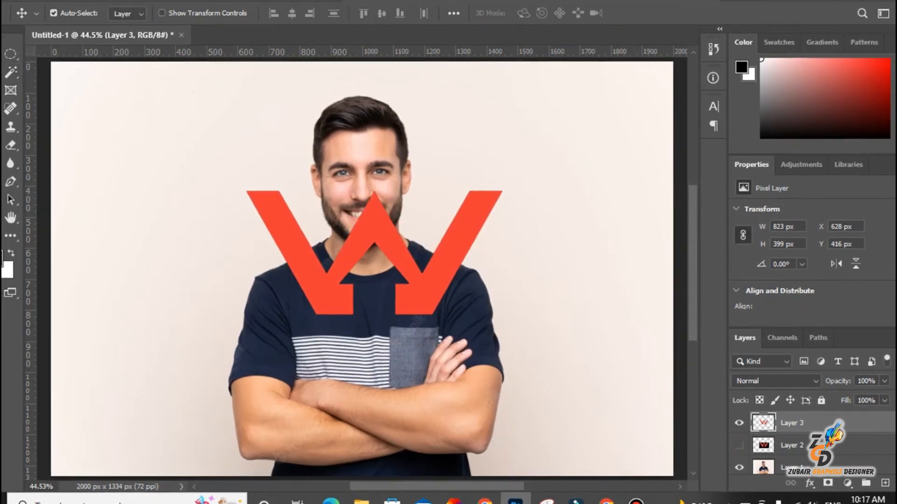
drag(275, 220, 269, 286)
drag(274, 250, 280, 274)
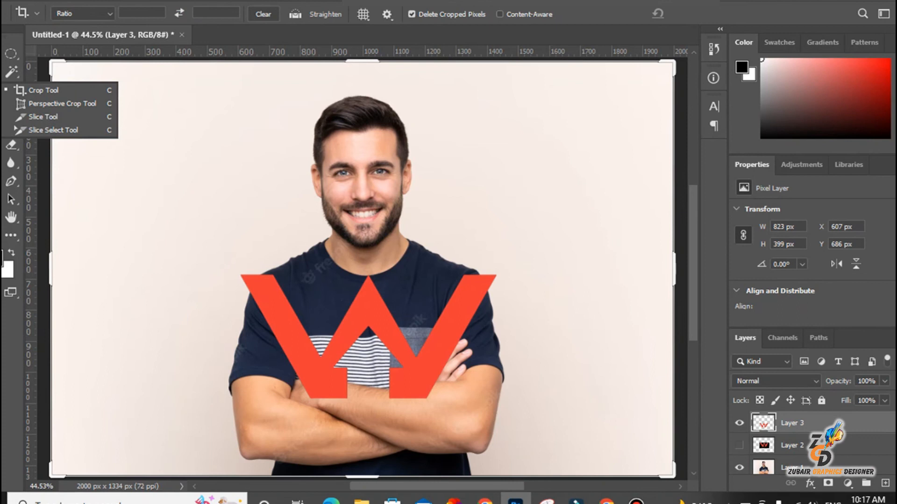
- Crop the empty background on both sides of the man, reducing the canvas to about 987 by 1334 px
click(71, 89)
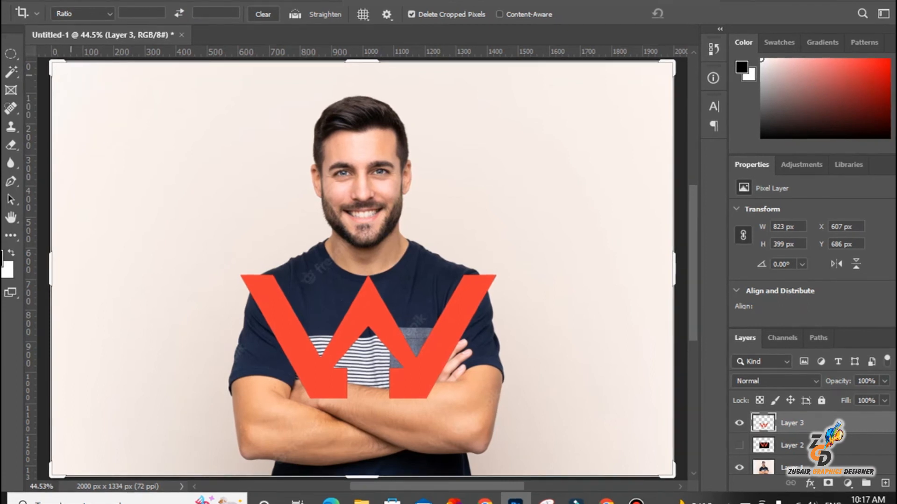
drag(51, 61, 184, 62)
drag(660, 244, 583, 253)
key(Return)
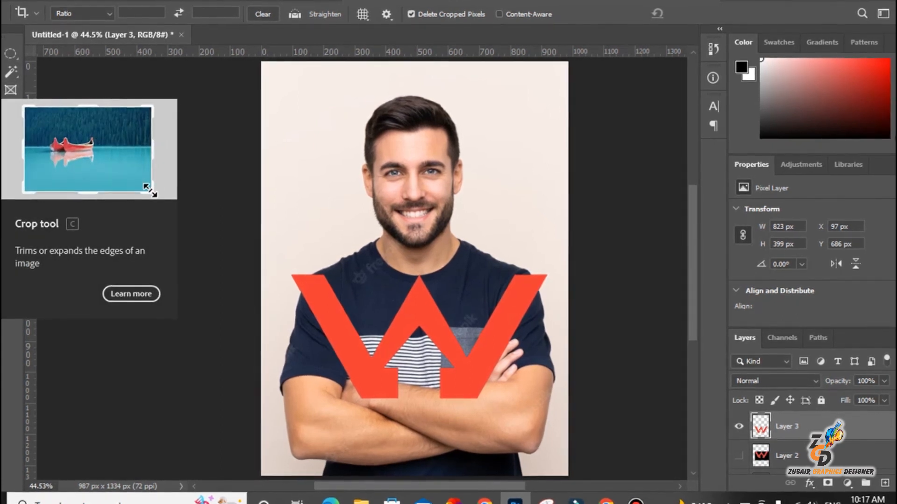
- Perspective-crop the image to a slightly skewed four-corner area around the man's head and shoulders
right_click(3, 90)
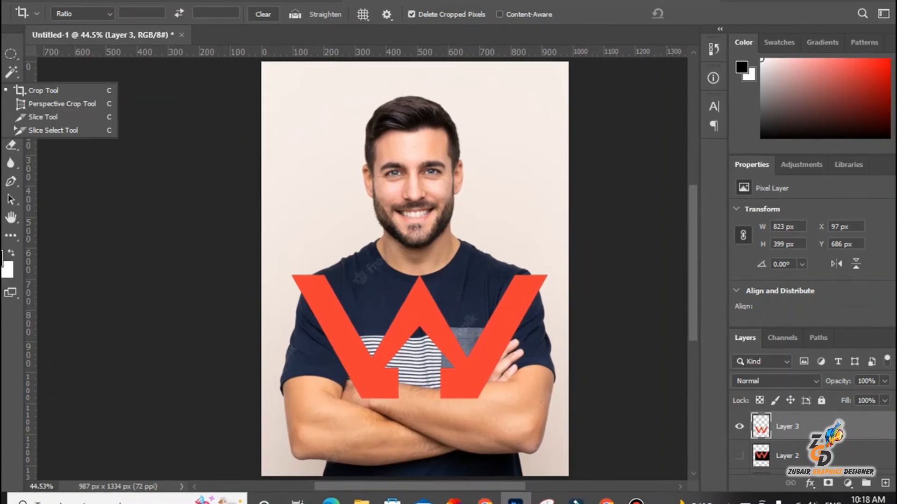
click(58, 104)
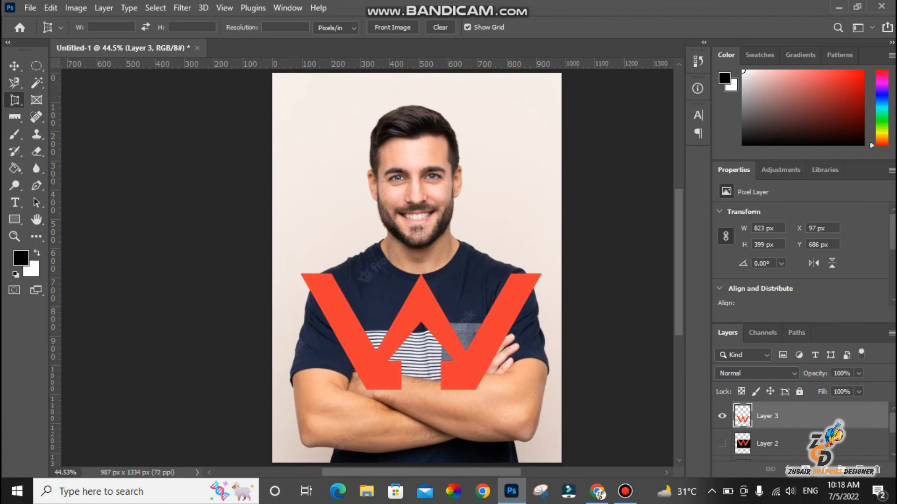
right_click(14, 100)
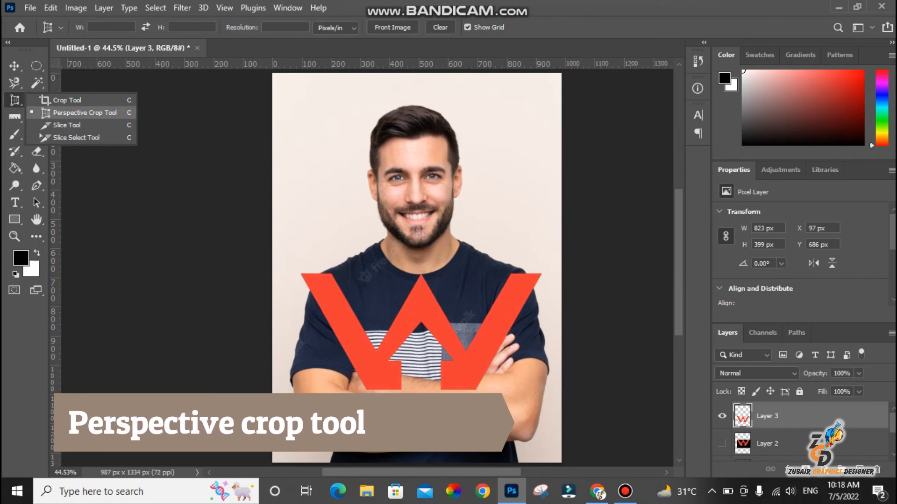
key(Escape)
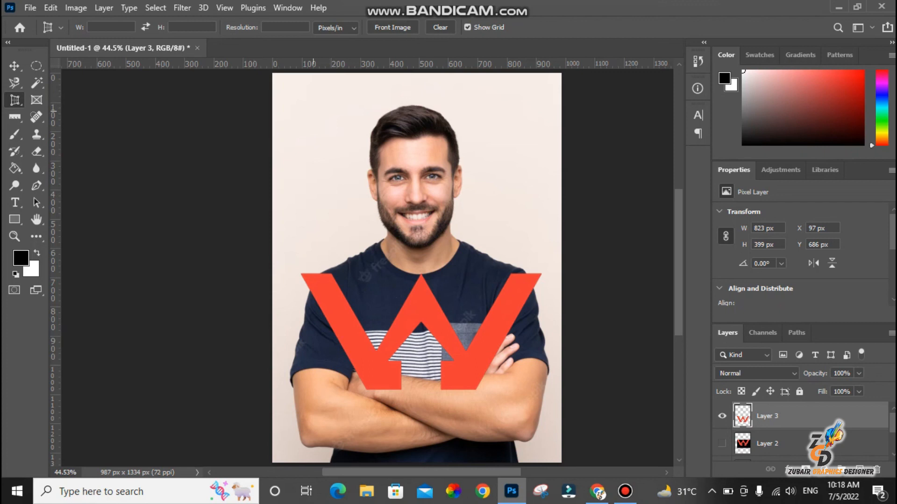
click(314, 111)
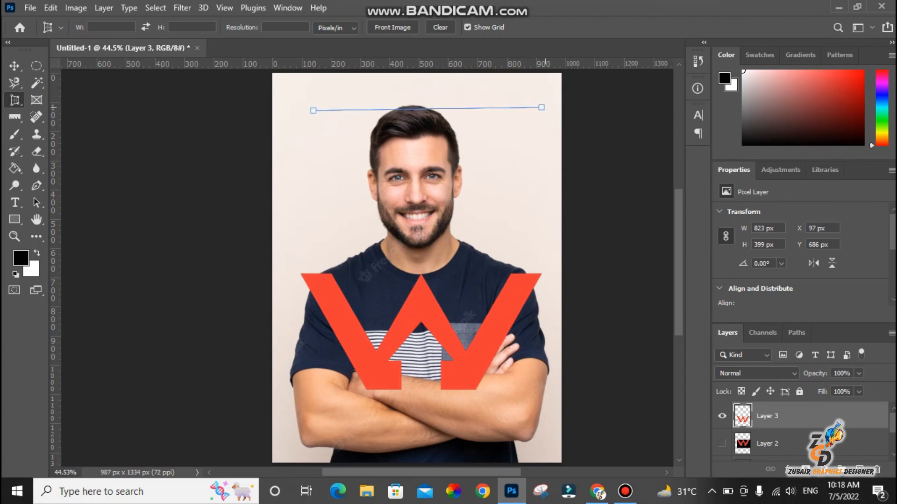
click(541, 108)
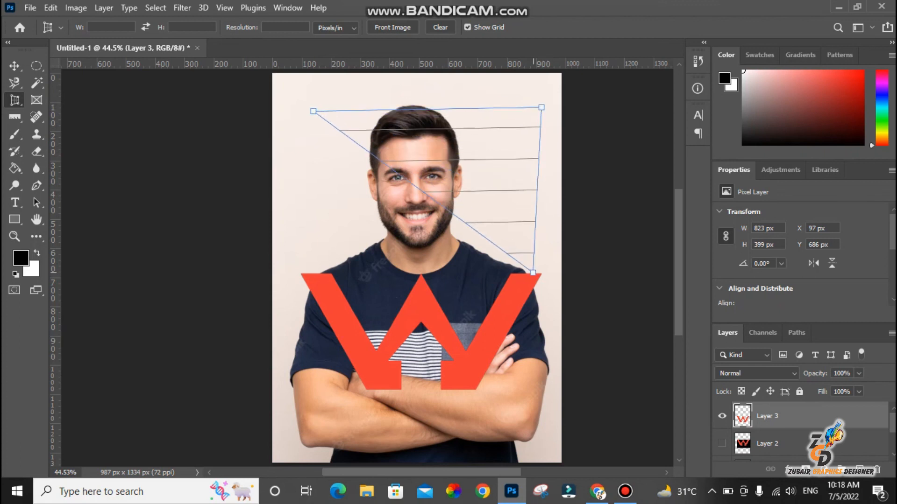
click(311, 259)
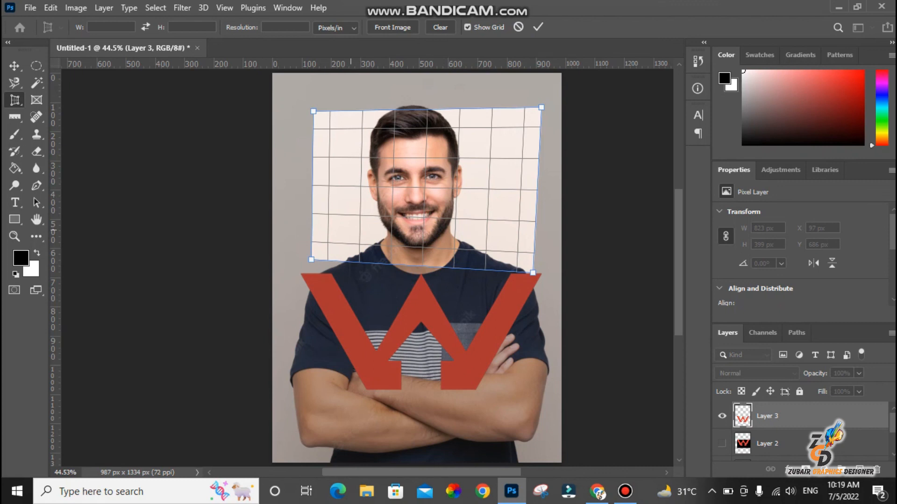
key(Return)
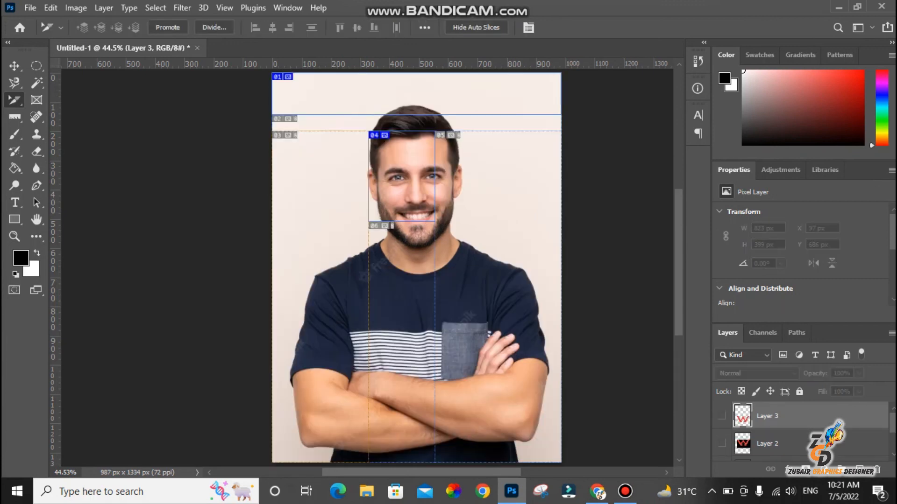
- Show the available crop and slice tools
right_click(18, 103)
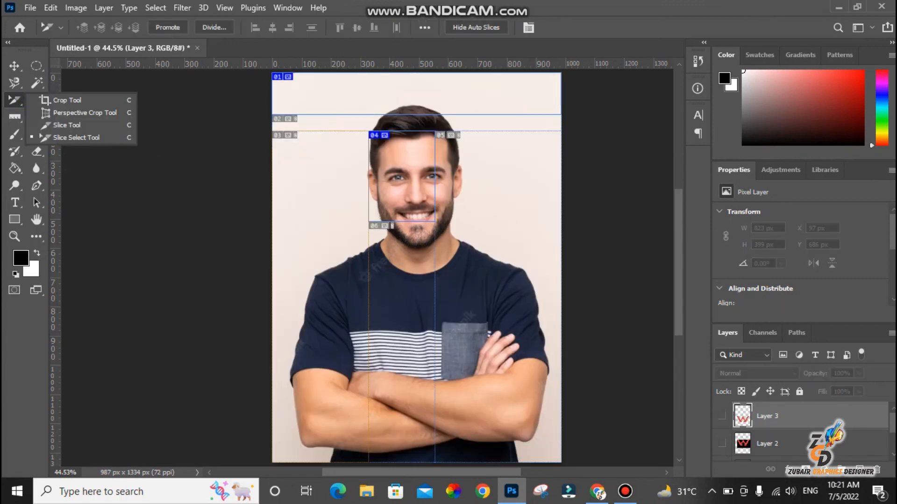